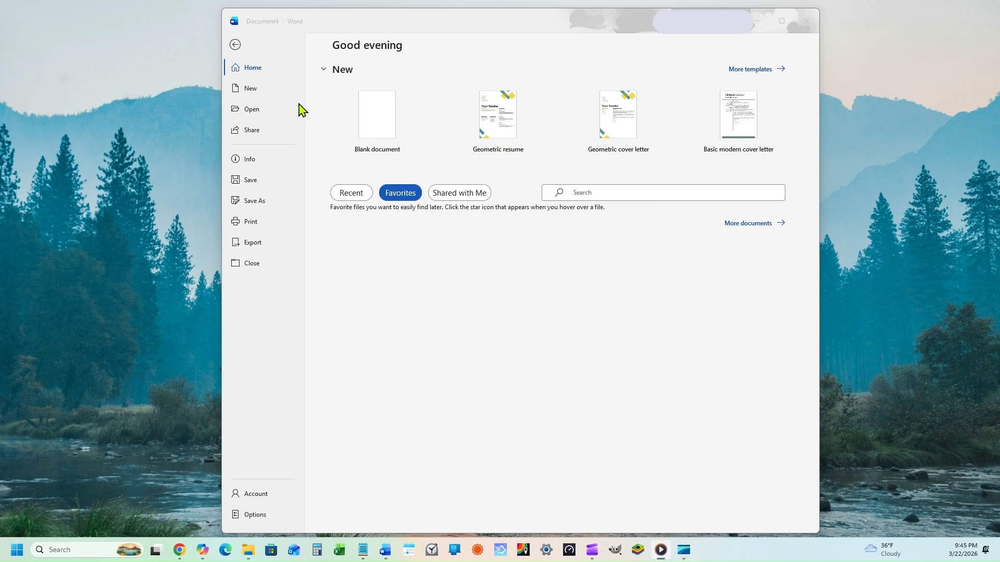
Step: Search online templates for 'resume', preview the Geometric resume, then go back to the document
left_click(251, 94)
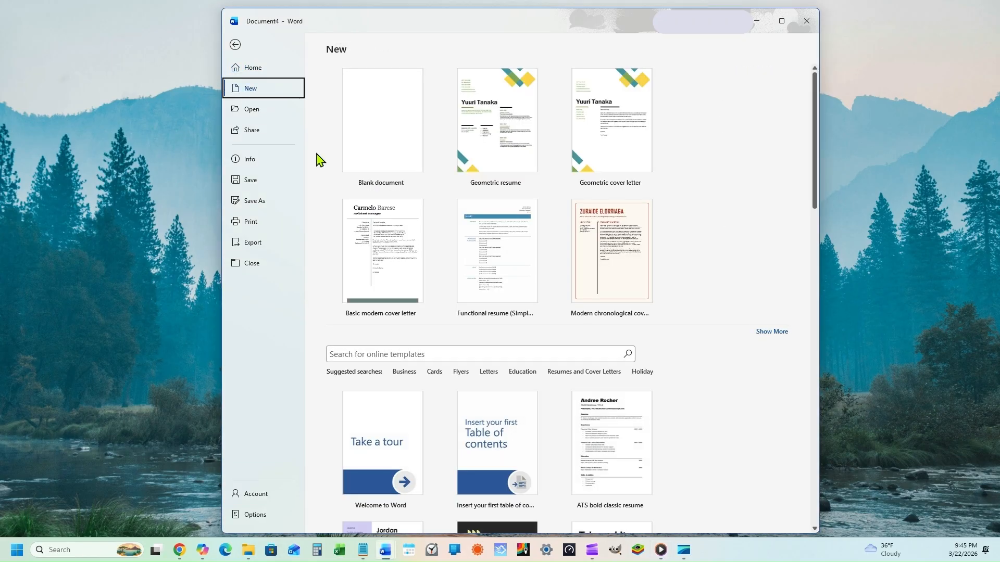
left_click(352, 354)
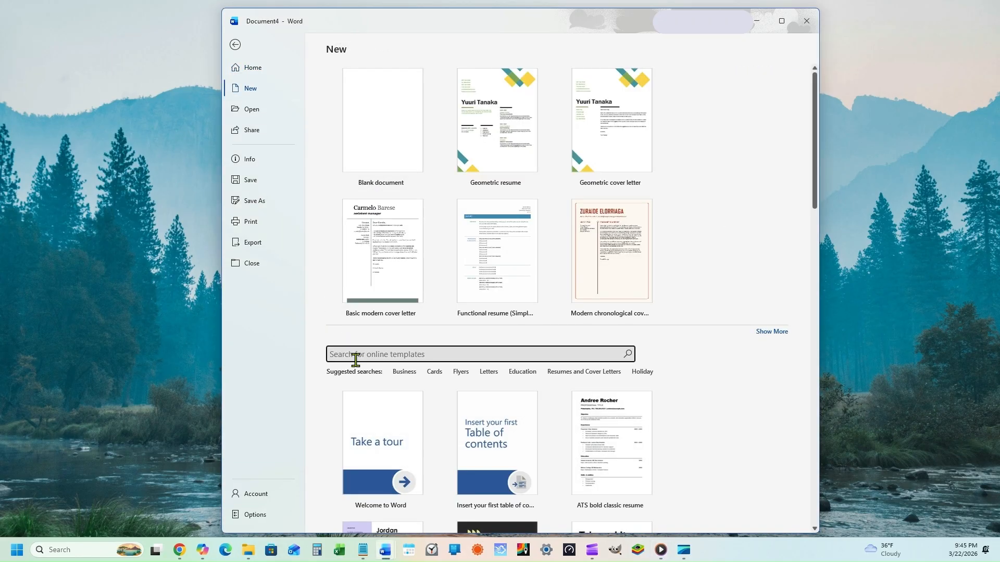
type("resume")
key("Return")
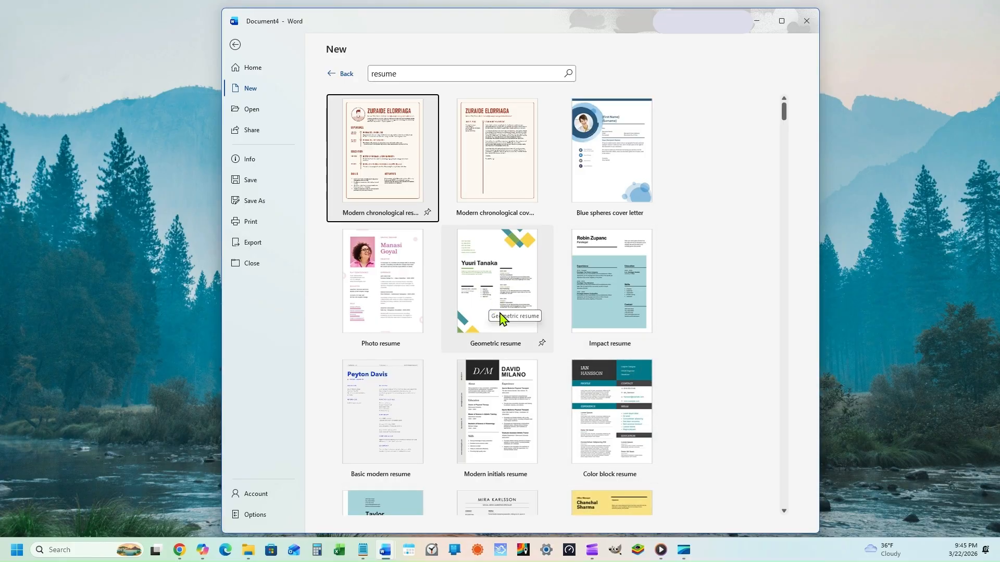
left_click(500, 276)
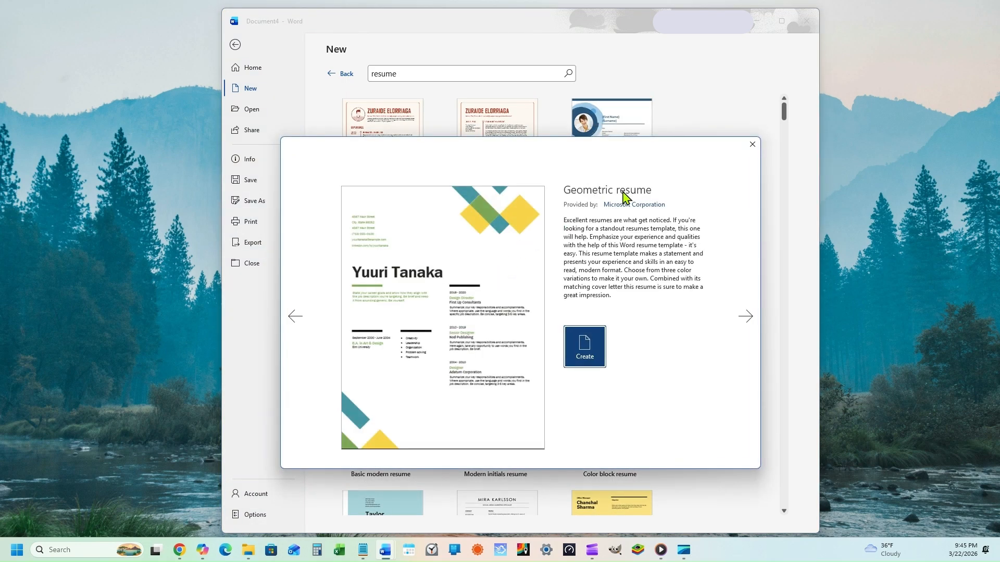
left_click(752, 146)
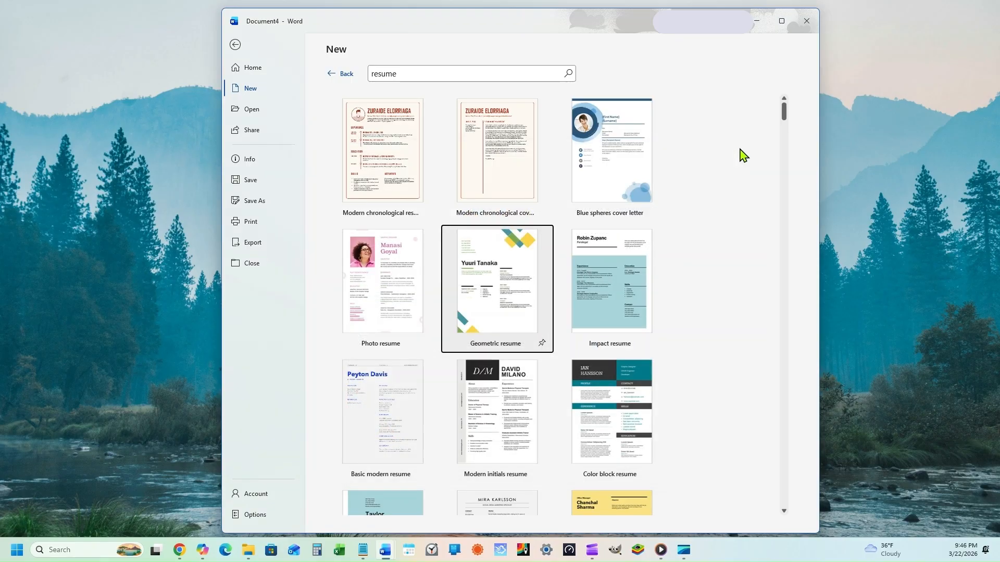
left_click(236, 45)
Step: Delete the grey resume copy, its header table and remaining content
scroll(401, 245, "down", 3)
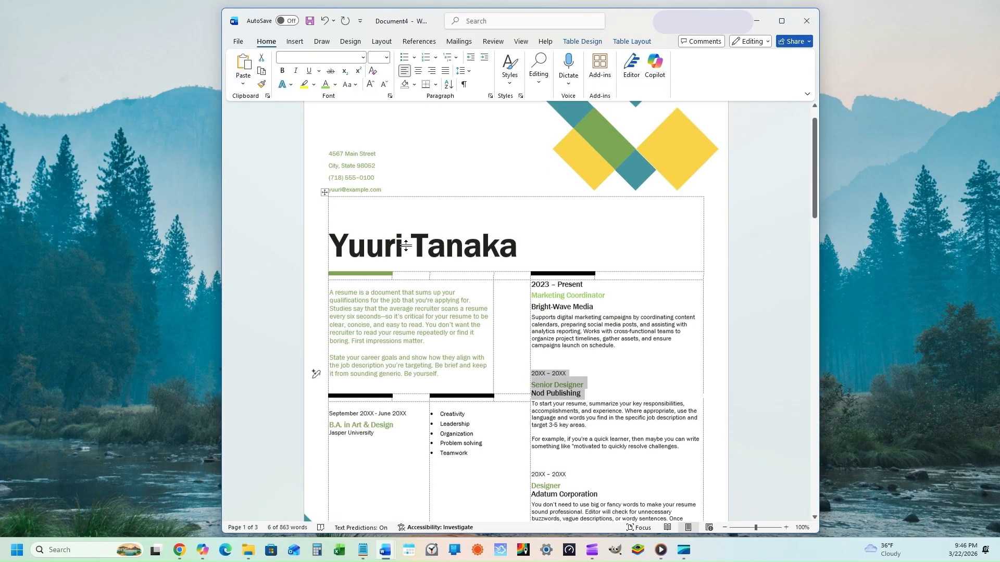
scroll(398, 275, "down", 12)
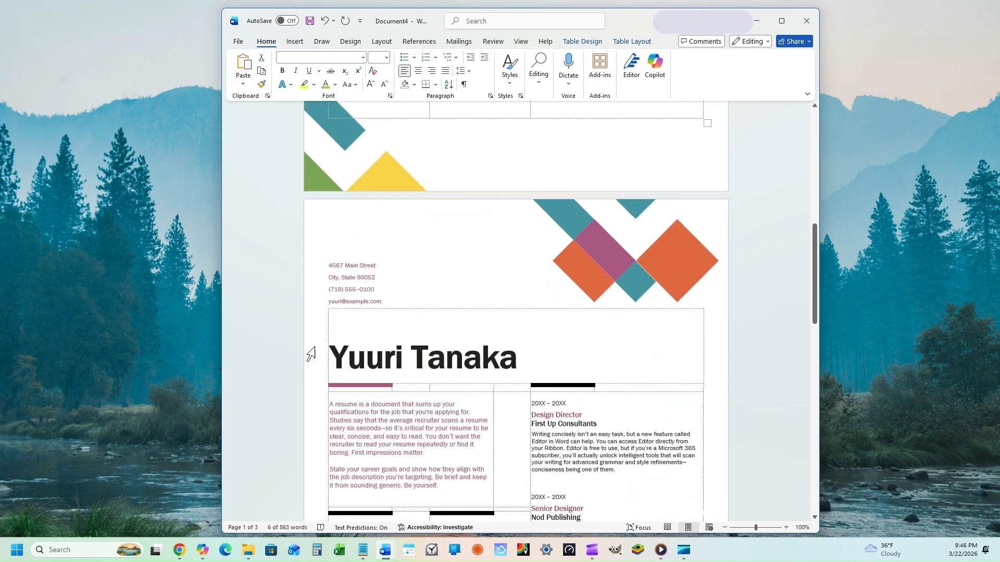
scroll(340, 358, "down", 10)
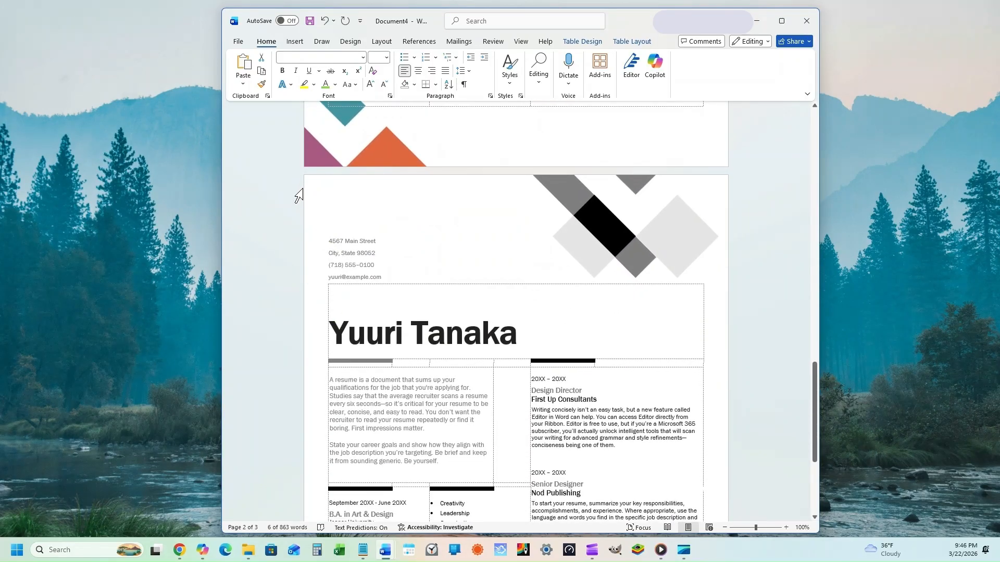
left_click(306, 174)
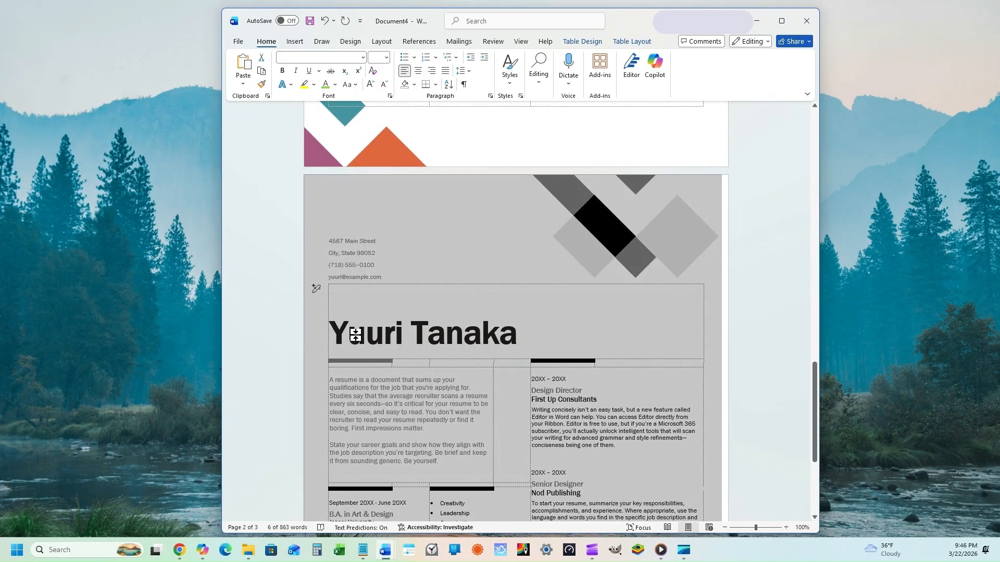
key("BackSpace")
scroll(352, 328, "up", 1)
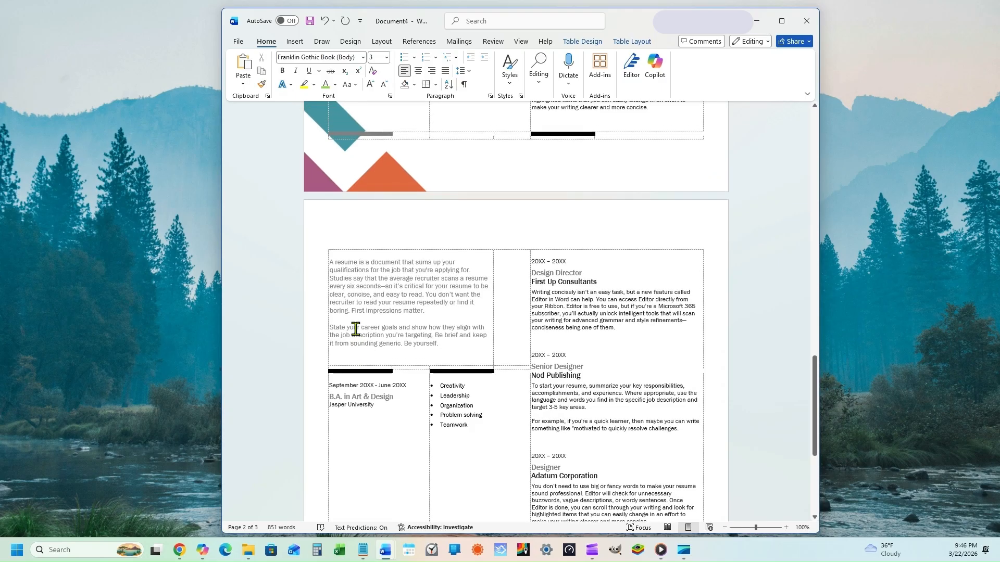
left_click_drag(314, 197, 315, 381)
left_click_drag(383, 558, 384, 557)
key("BackSpace")
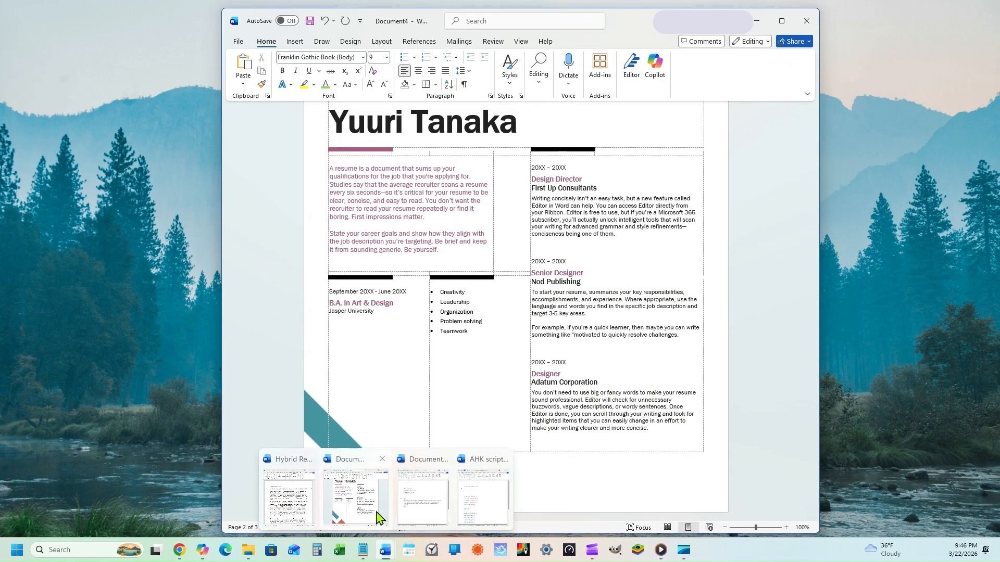
Step: Delete the pink resume copy so only the green resume is left
scroll(657, 255, "up", 3)
scroll(658, 255, "up", 5)
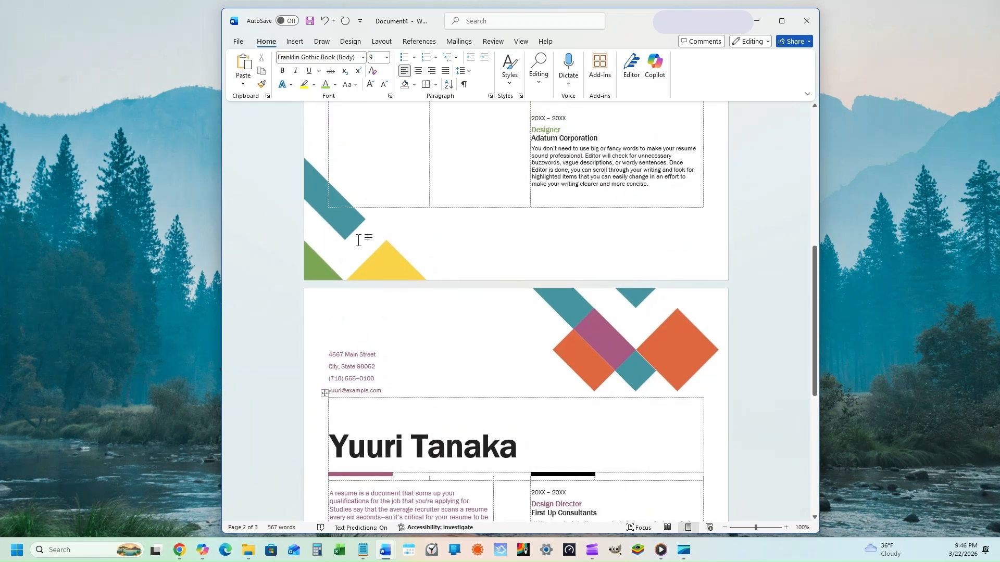
left_click_drag(319, 282, 635, 559)
key("BackSpace")
scroll(526, 359, "up", 3)
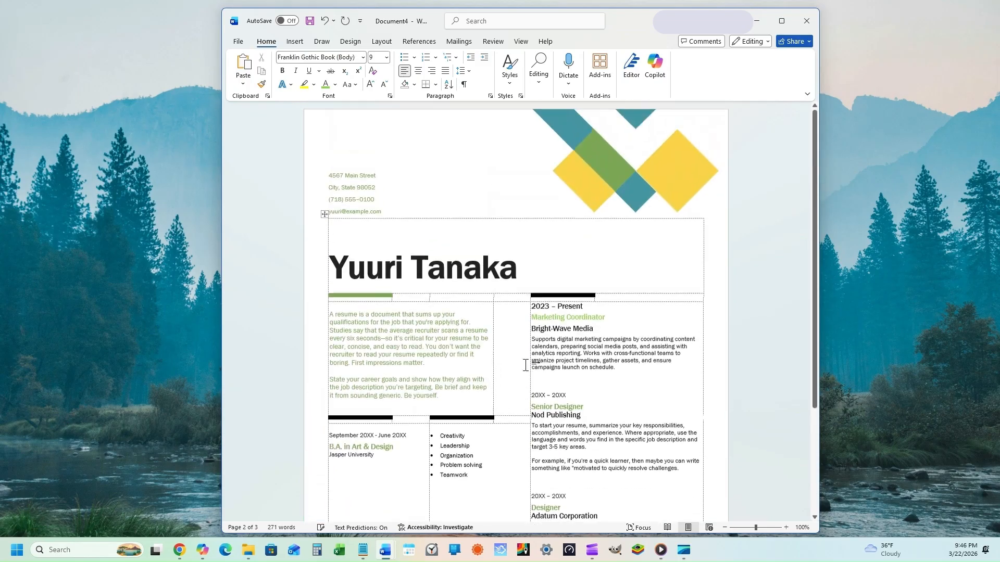
Step: Paste the candidate's Seattle address, phone number and e-mail over the sample contact lines
left_click_drag(327, 176, 370, 212)
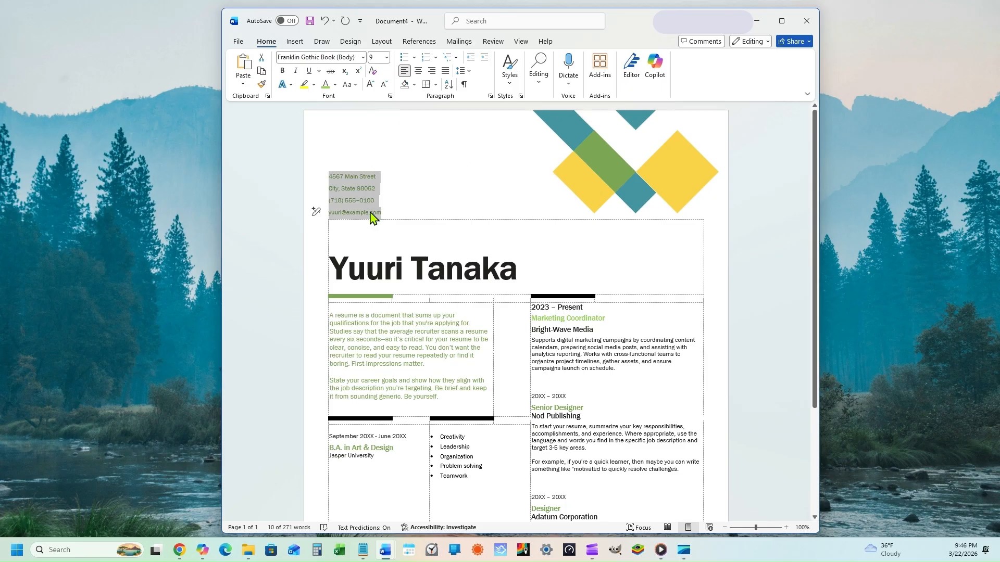
key("ctrl+v")
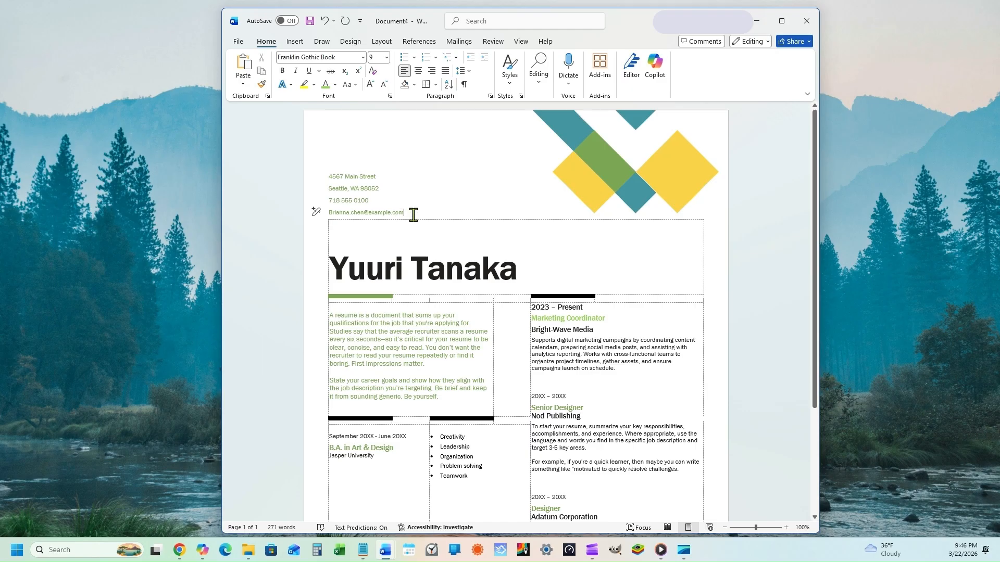
Step: Paste the candidate's full name over the sample name in the large heading
triple_click(519, 272)
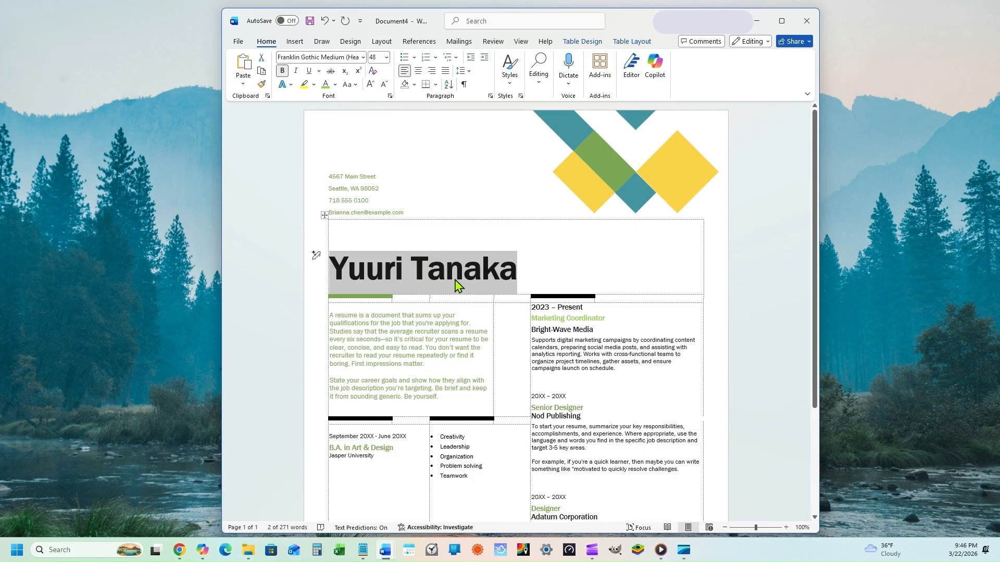
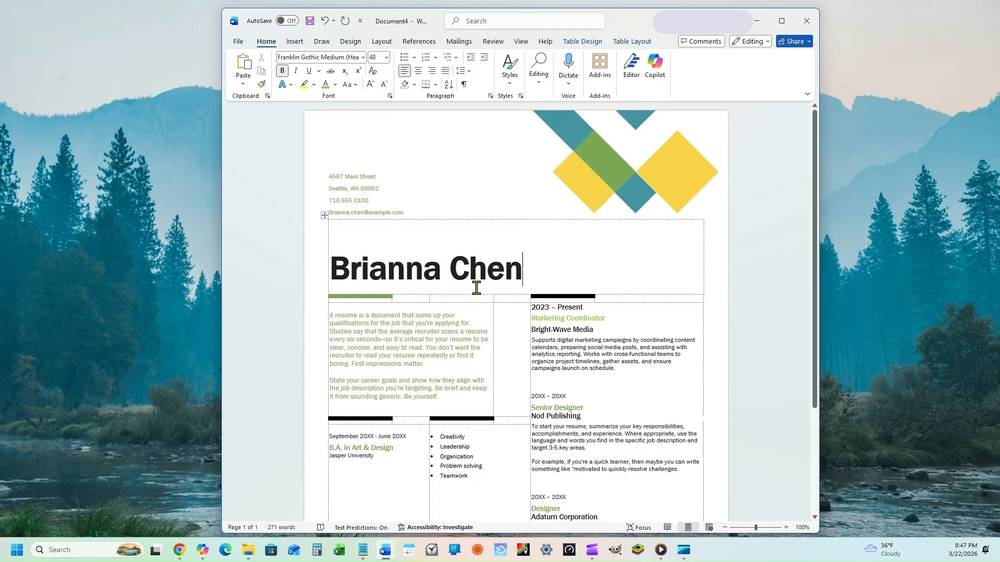
scroll(477, 288, "down", 1)
scroll(477, 287, "down", 2)
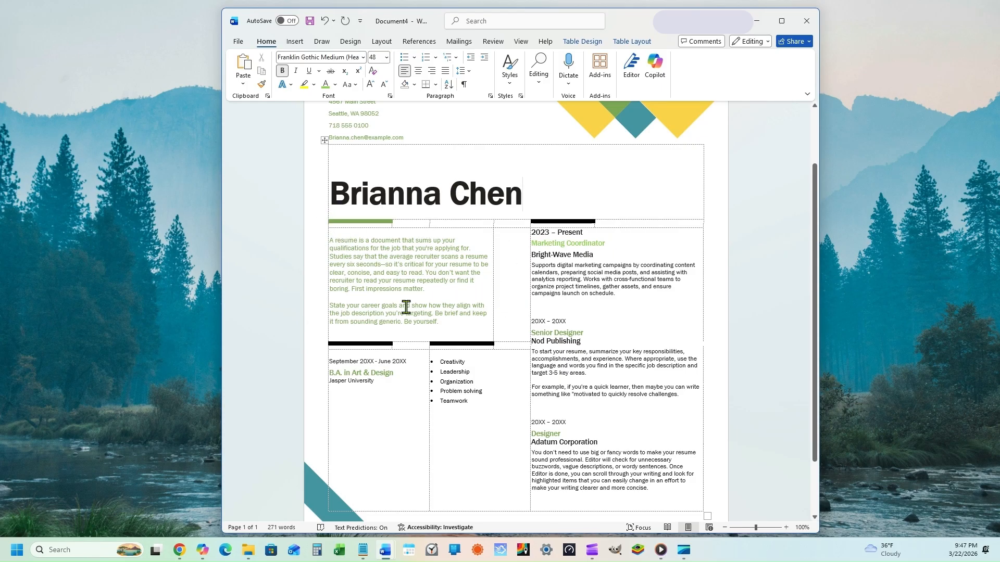
scroll(408, 298, "up", 2)
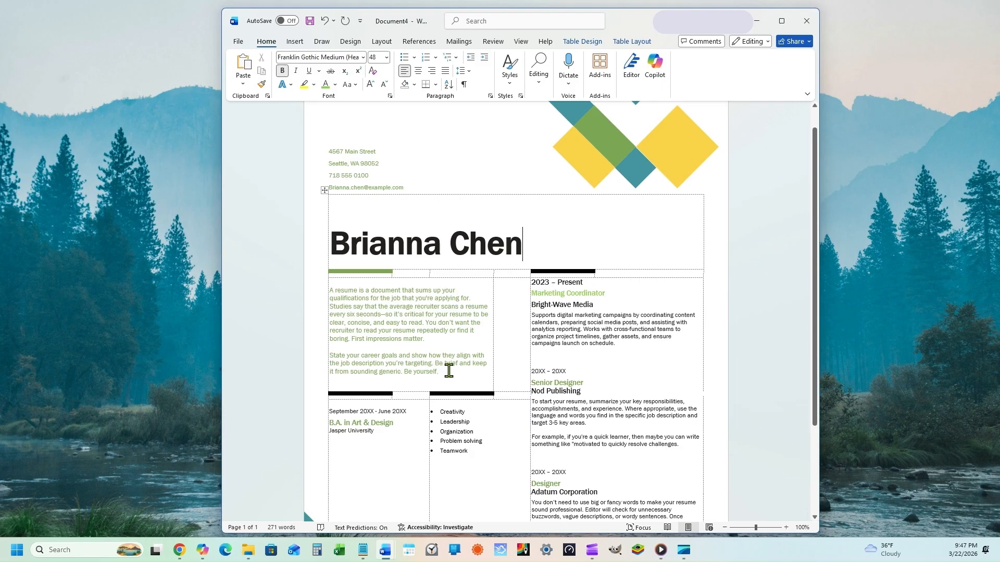
Step: Overwrite the placeholder summary with a Marketing Coordinator profile on digital campaigns and analytics reporting
triple_click(430, 370)
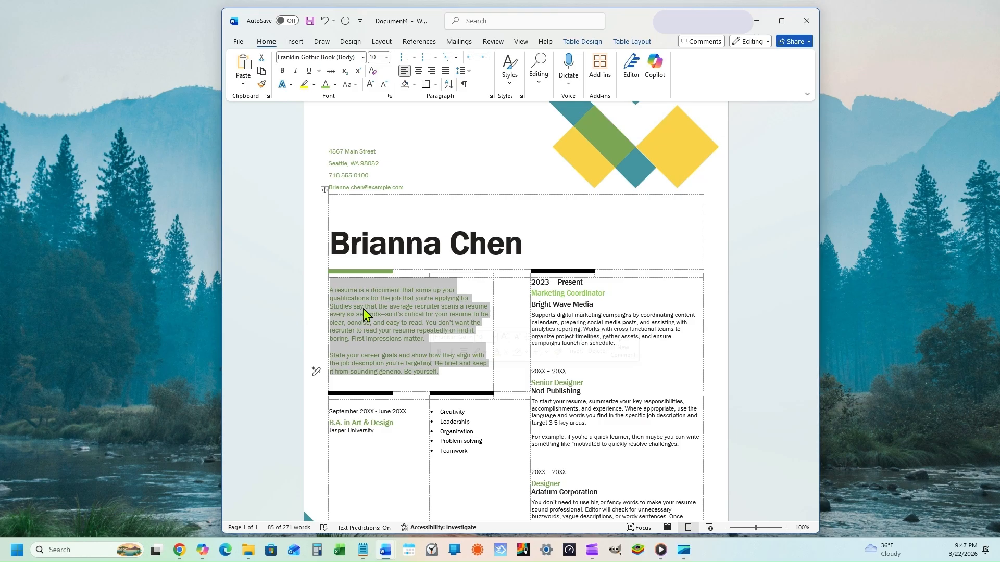
type("Motivated Marketing Coordinator with experience supporting digital campaigns, coordinating content, and assisting with analytics reporting. Skilled in social media management, project organization, and cross-functional communication. Brings a detail-oriented approach to planning and keeping marketing projects on track.")
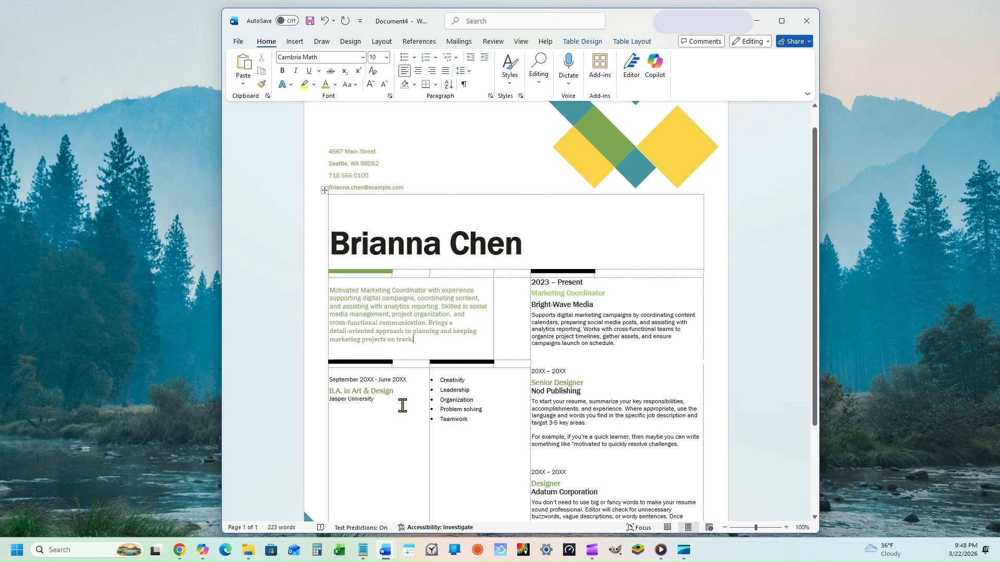
Step: Set education to September 2018 – June 2022, B.A. in Marketing, University of Washington; copy Senior Designer's formatting
left_click_drag(394, 404, 316, 372)
left_click_drag(400, 405, 384, 402)
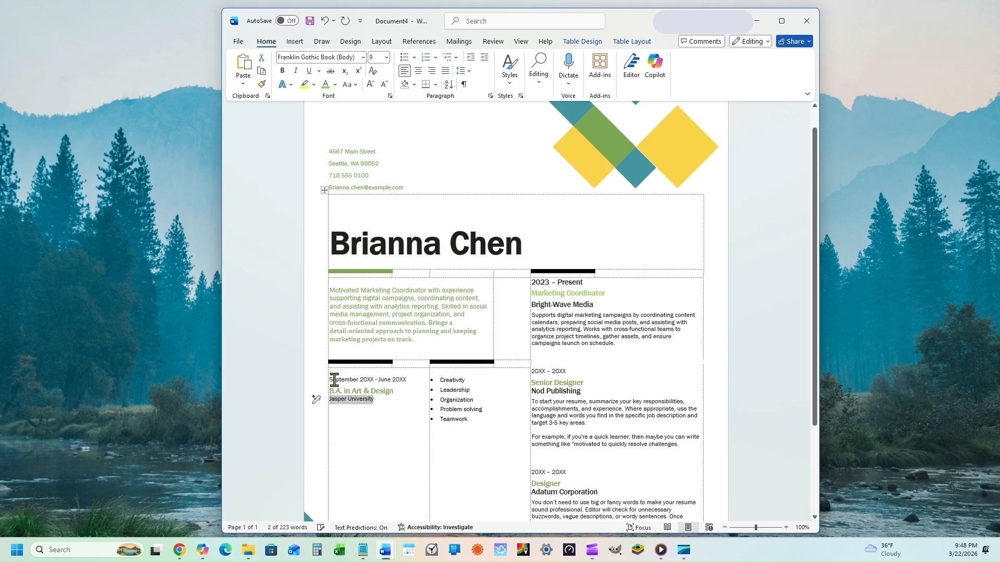
left_click_drag(331, 380, 400, 421)
type("September 2018 – June 2022")
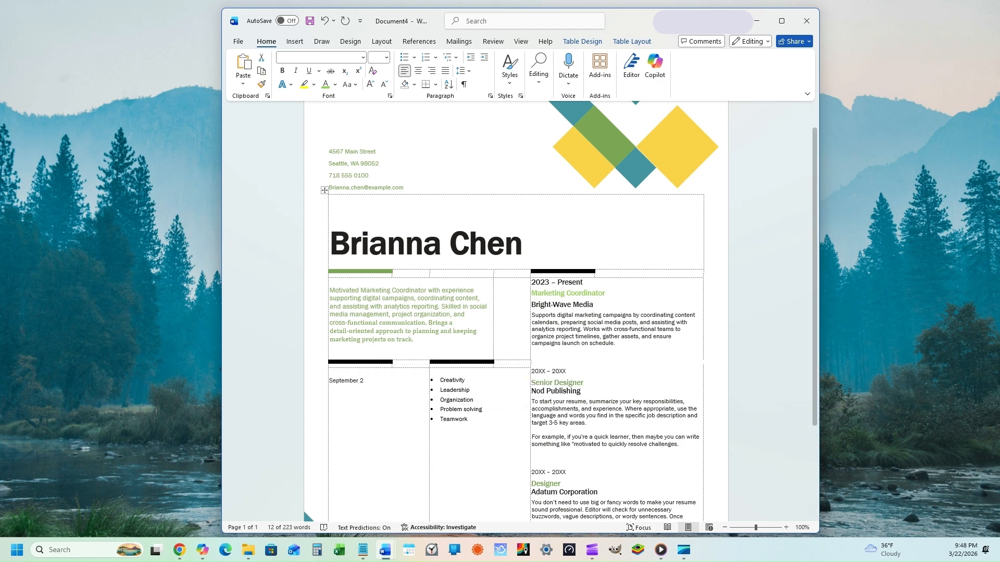
key("Return")
type("B.A. in Marketing")
key("Return")
type("University of Washington")
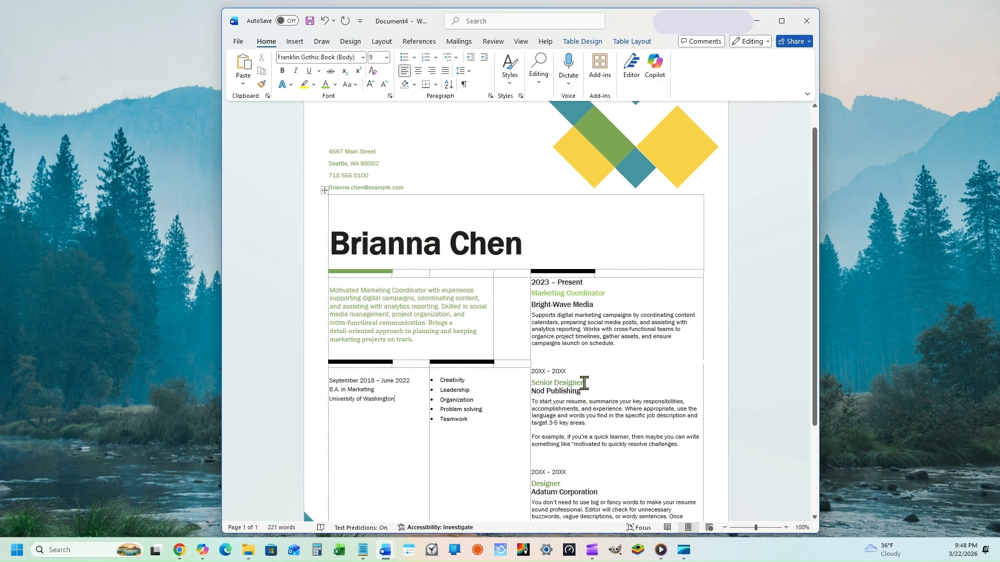
triple_click(584, 383)
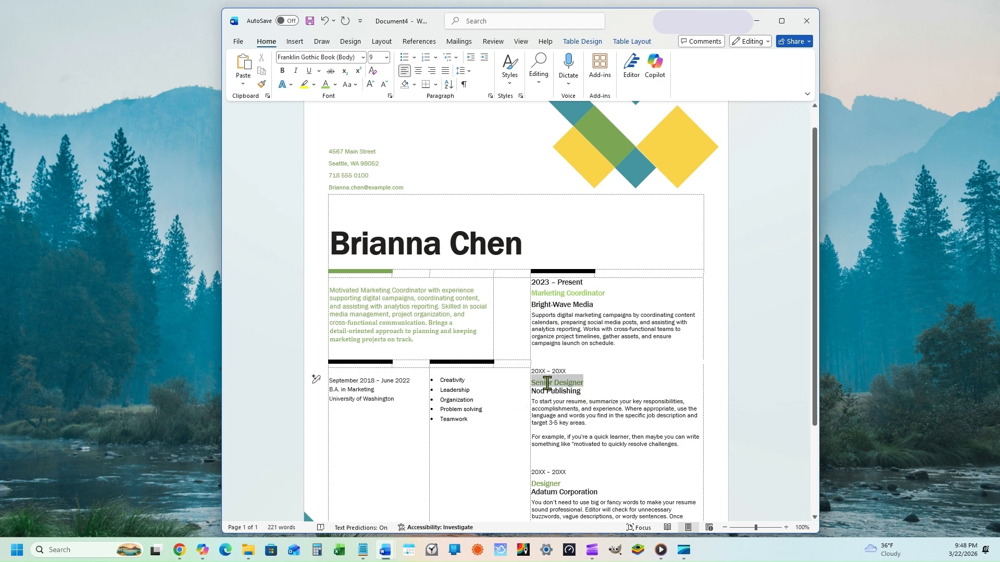
left_click(262, 84)
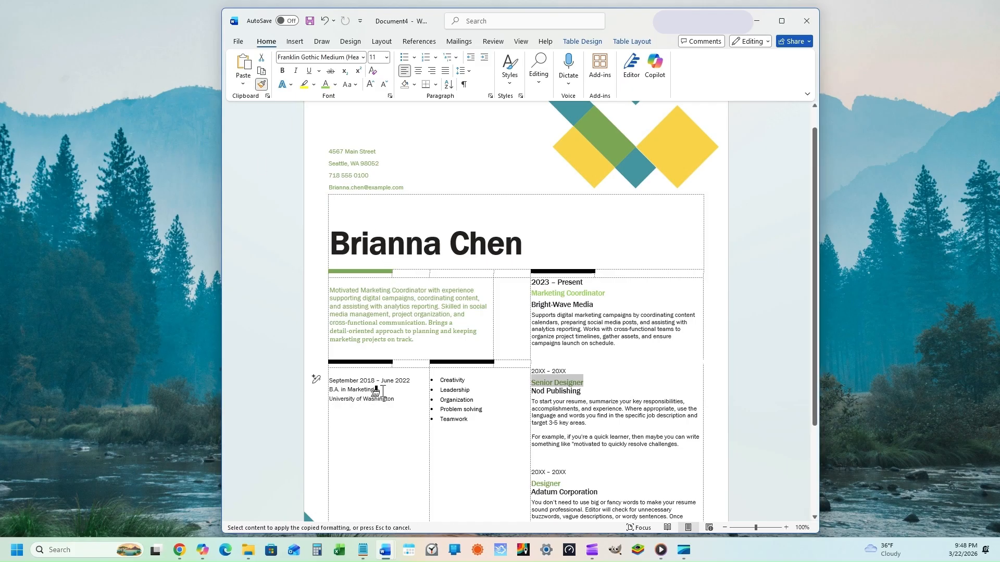